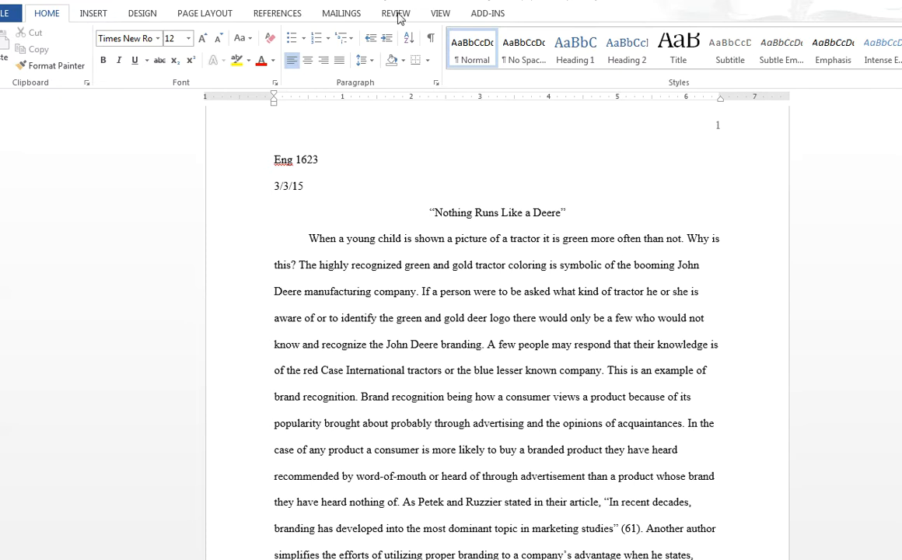
Turn on Track Changes for the essay.
left_click(395, 13)
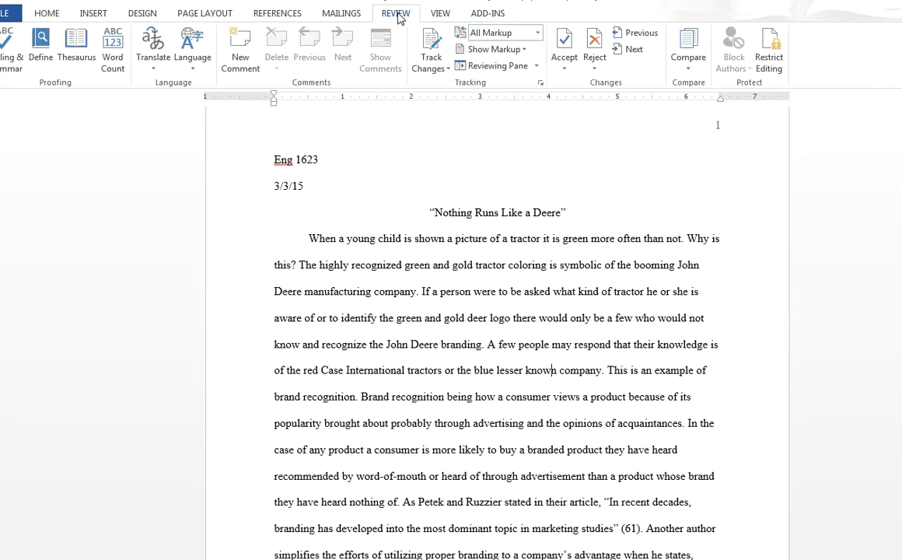
left_click(433, 39)
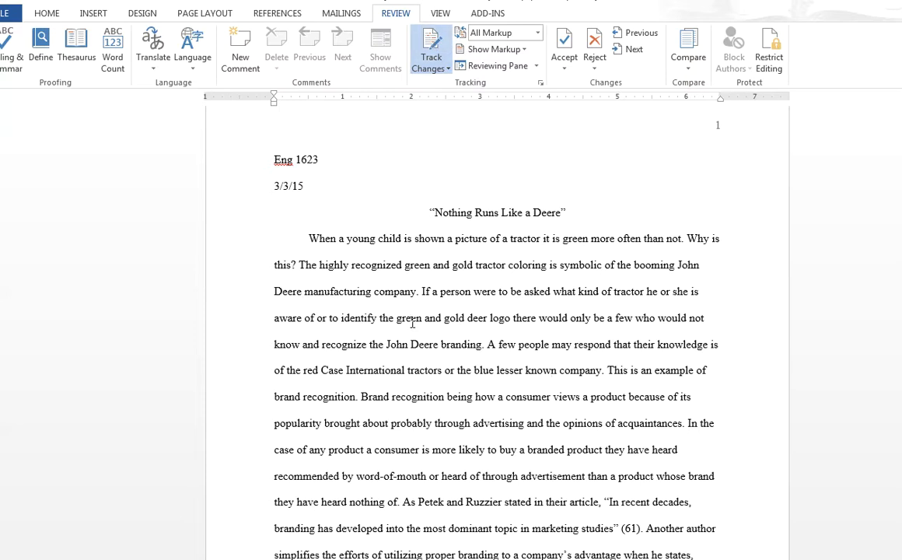
Insert the test text "jdkfjdkf" before the essay's first sentence, and delete it again.
left_click(307, 240)
type("jdkfjdkf")
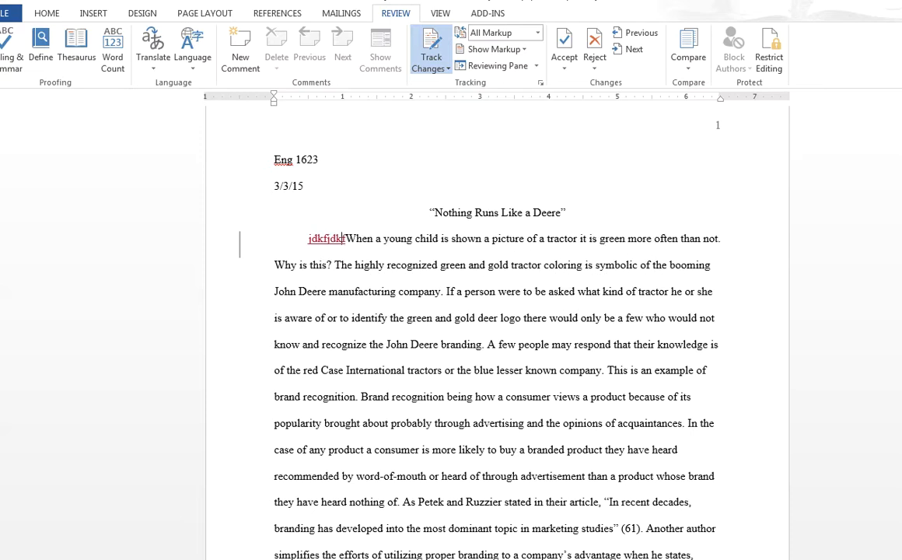
key("BackSpace")
key("BackSpace")
key("BackSpace")
key("BackSpace")
key("BackSpace")
key("BackSpace")
key("BackSpace")
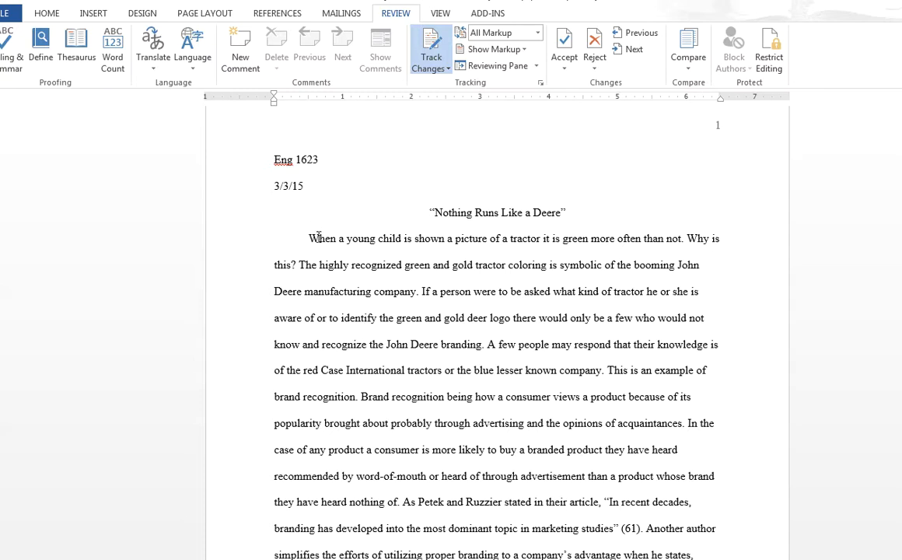
Comment "I like your use of an image and a question to open your paper; it's a real attention grabber" on the opening two sentences.
left_click_drag(308, 238, 299, 268)
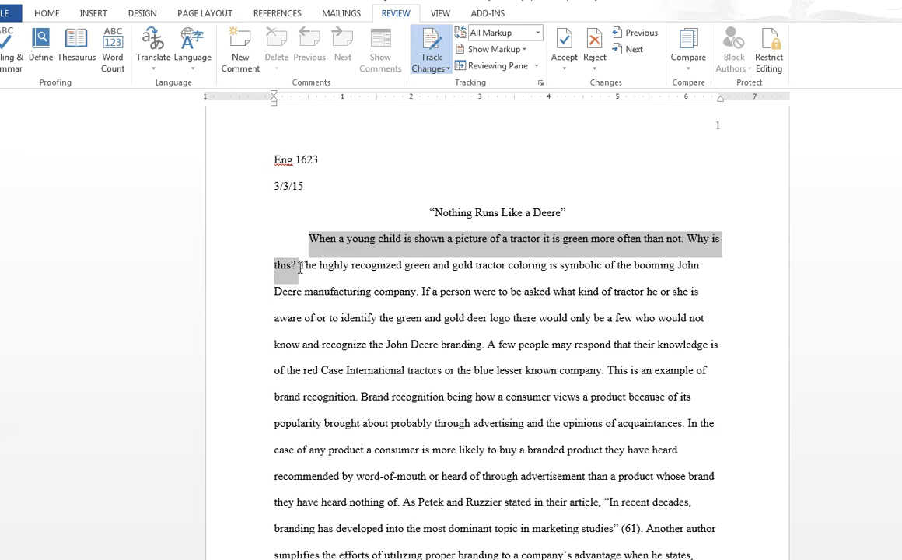
left_click(242, 42)
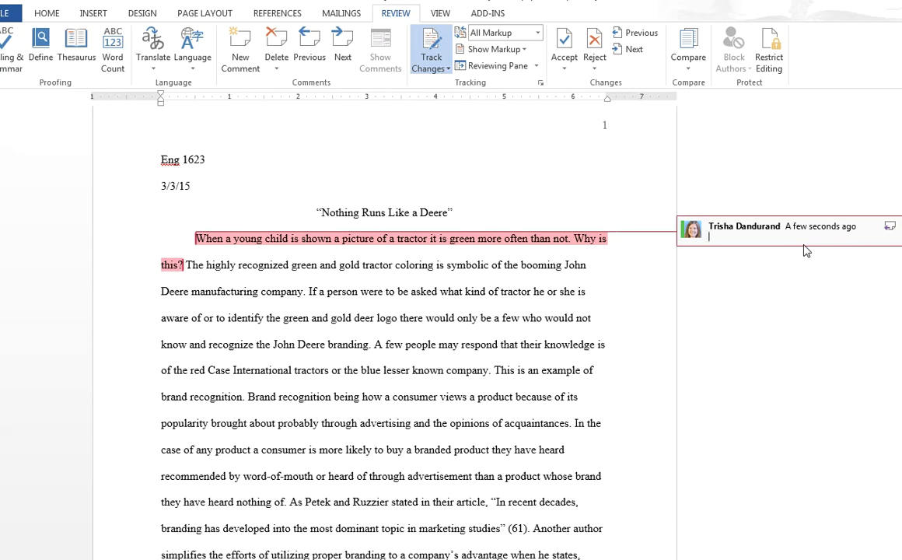
type("I like your use of an image and a quest")
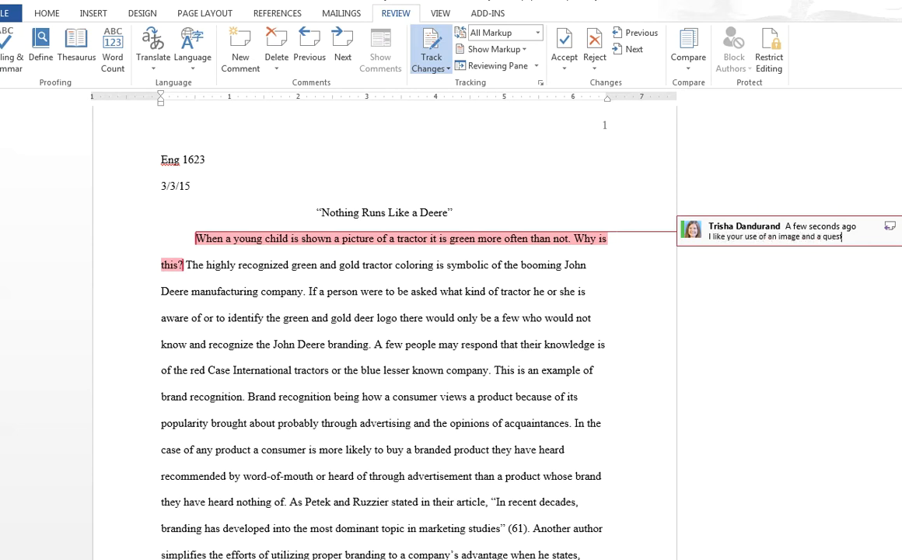
type("ion to open your pa")
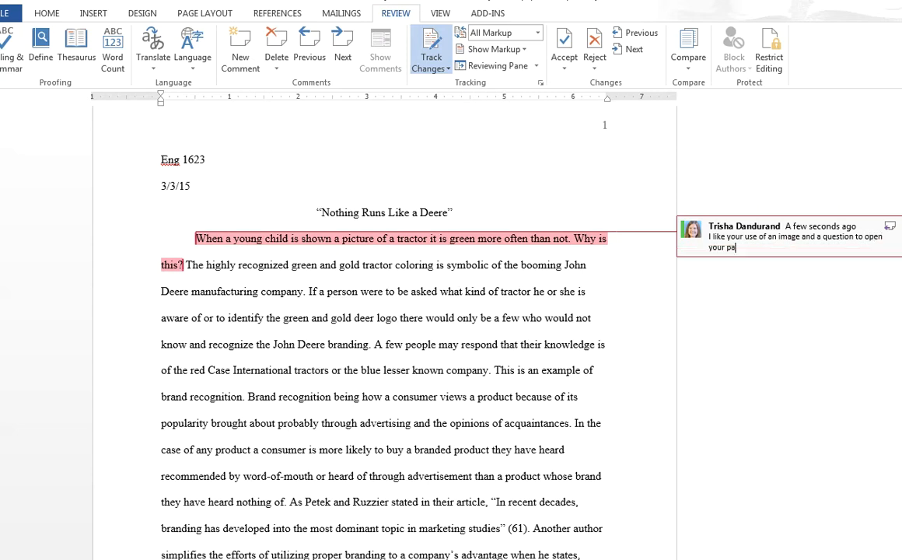
type("per; it's a real attention grabber")
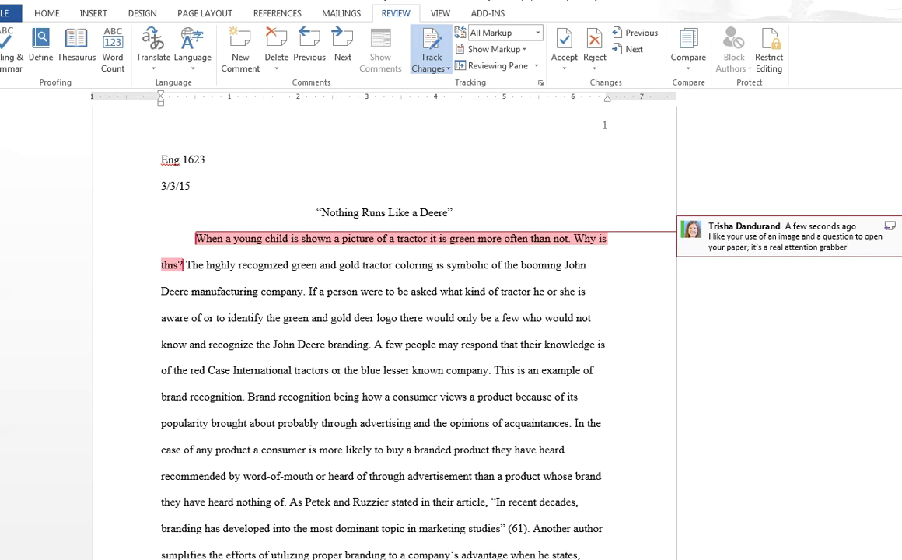
left_click(387, 387)
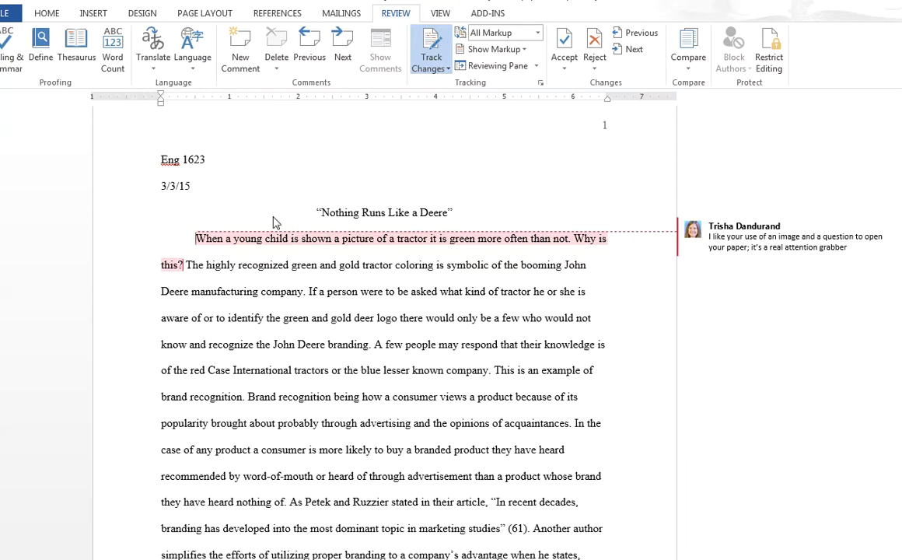
In the heading's course line, replace "Eng" with "ENGL" and append ".9H0" after 1623.
left_click(180, 161)
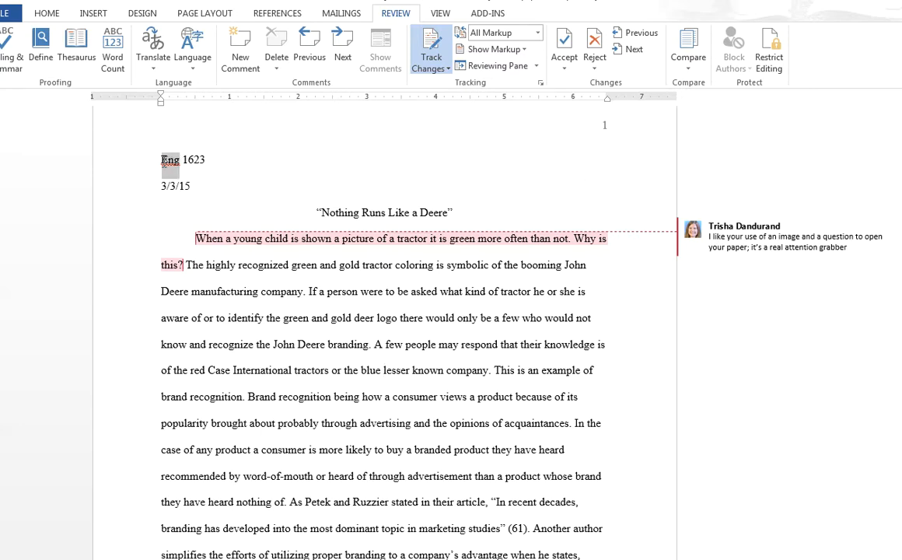
left_click_drag(165, 163, 162, 165)
type("ENGL")
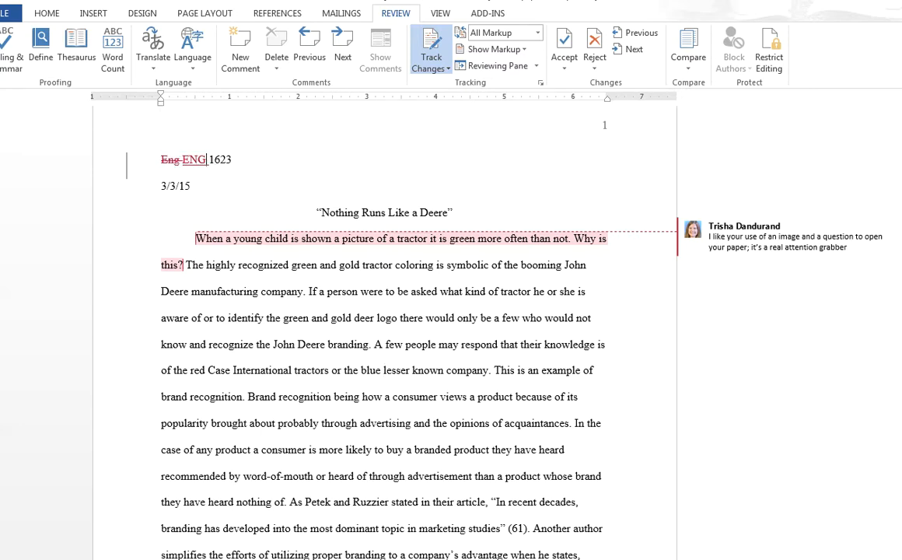
key("BackSpace")
left_click(238, 160)
type("9H0")
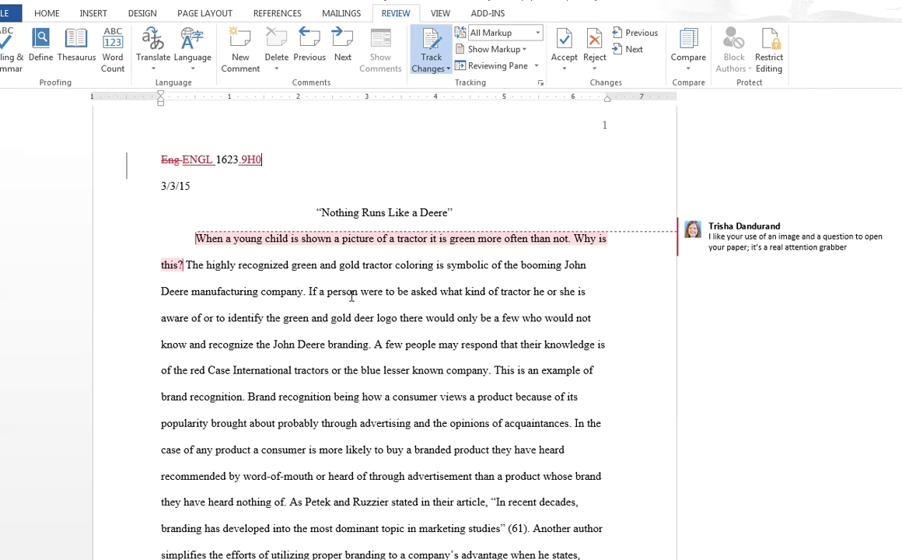
Insert a comma after "logo" in the first paragraph's sentence about the green and gold deer logo.
scroll(351, 295, "down", 4)
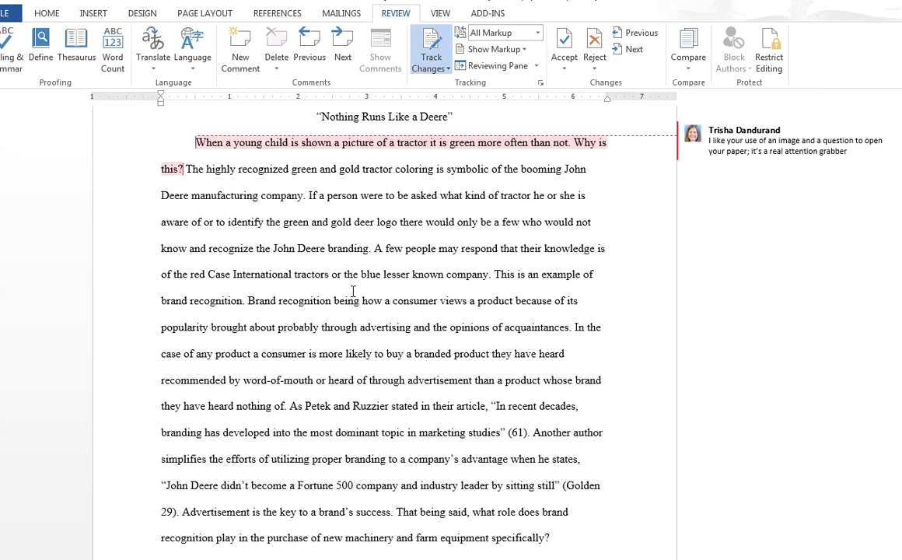
scroll(353, 292, "down", 1)
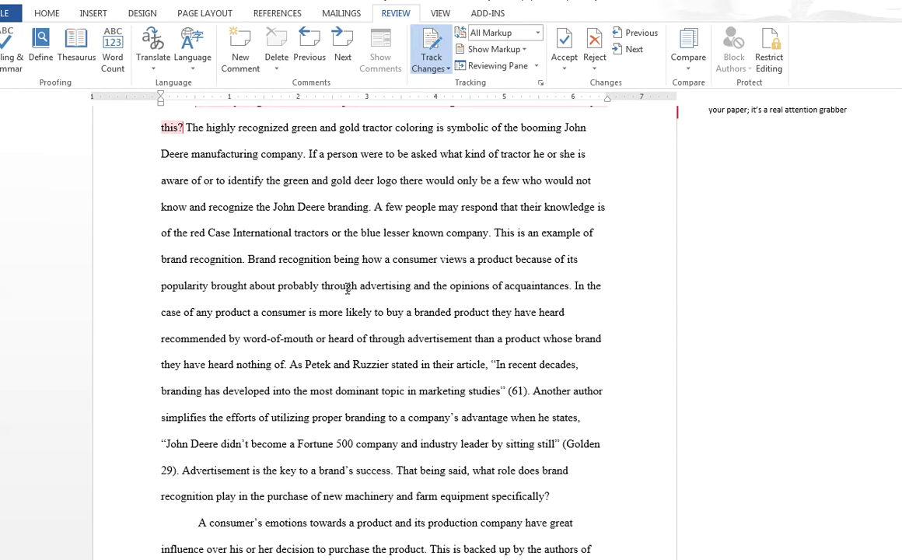
scroll(348, 291, "down", 10)
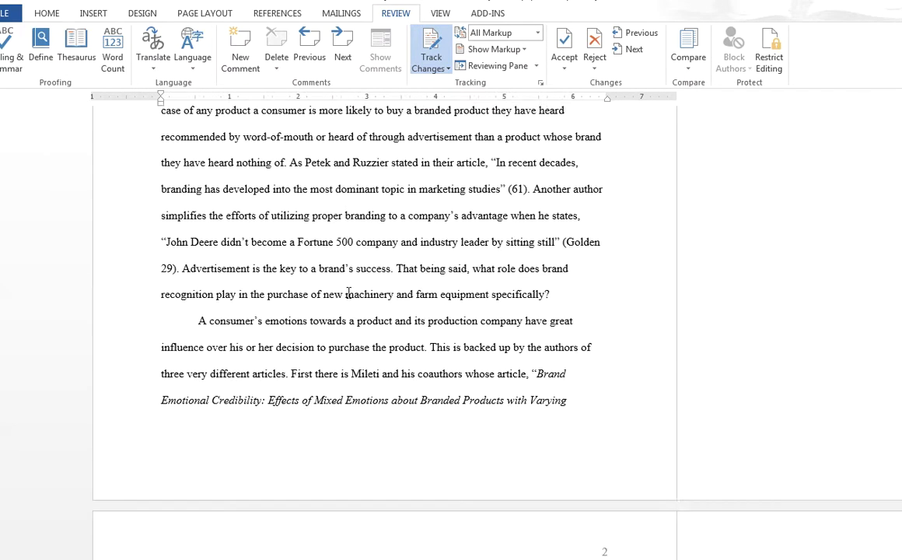
scroll(348, 293, "up", 13)
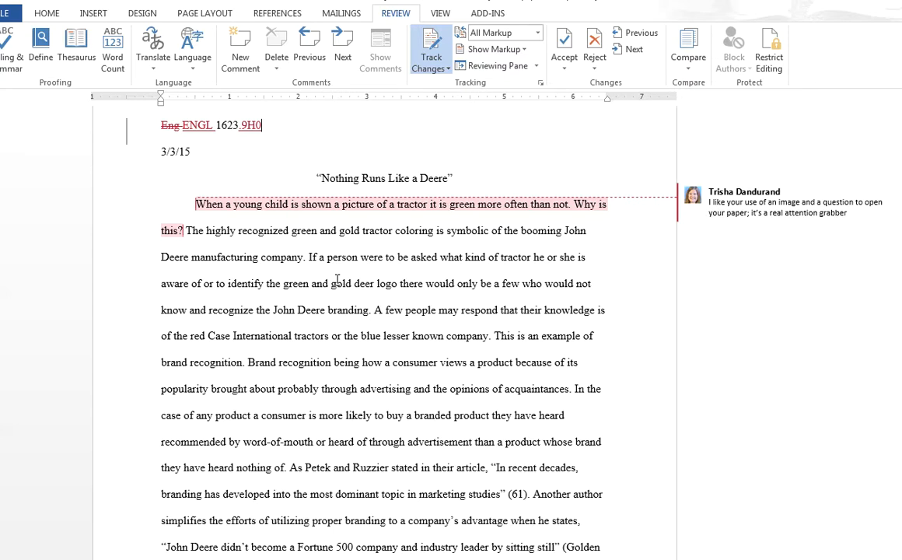
left_click(397, 283)
type(",")
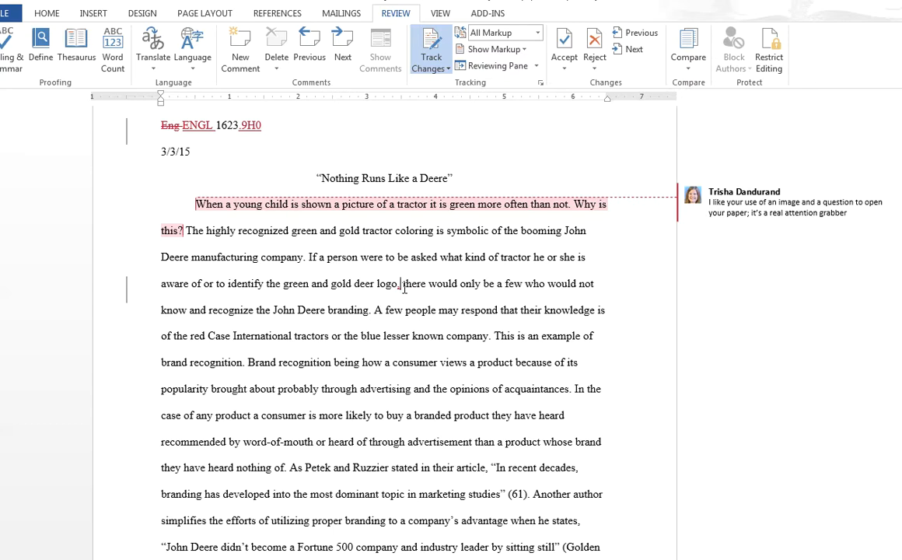
Add a comment on "logo, there" reading "There needs to be a comma between logo and there;".
left_click_drag(378, 283, 429, 283)
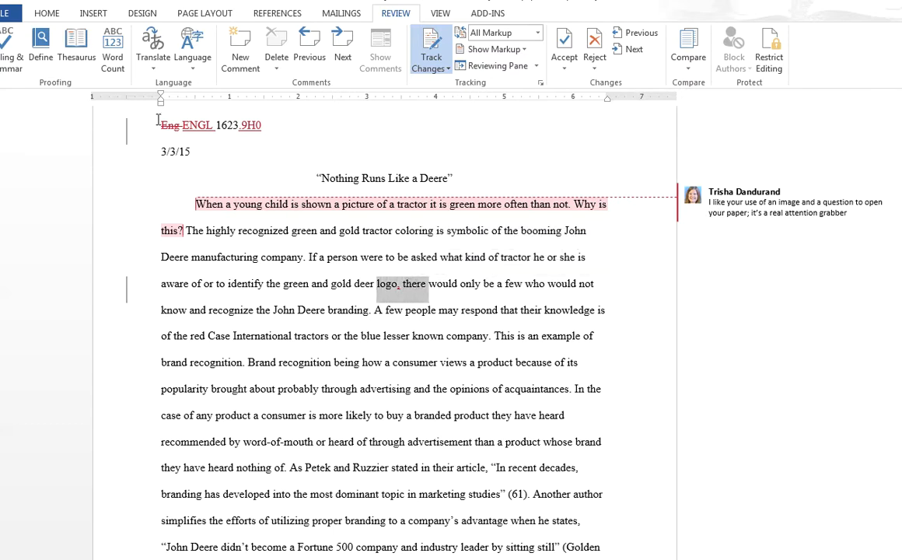
left_click(240, 57)
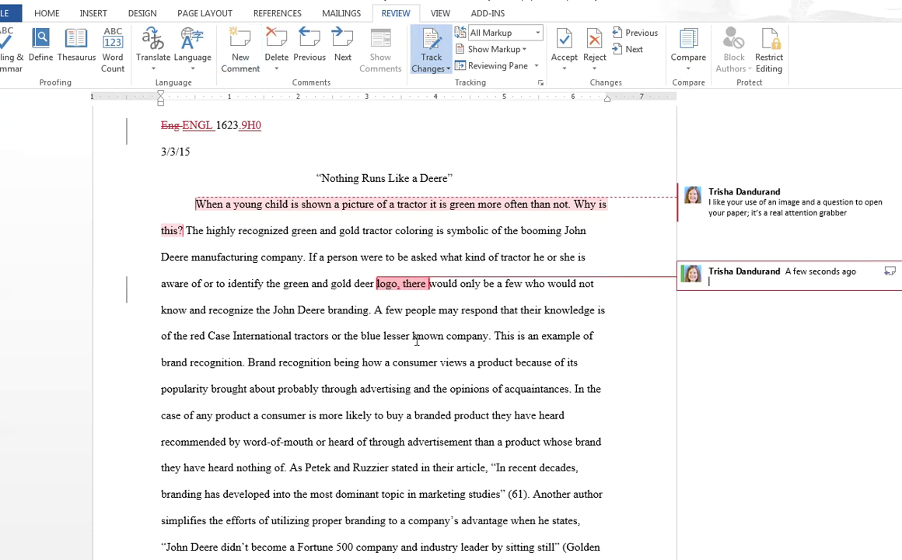
type("There needs to be a comma between logo and there.")
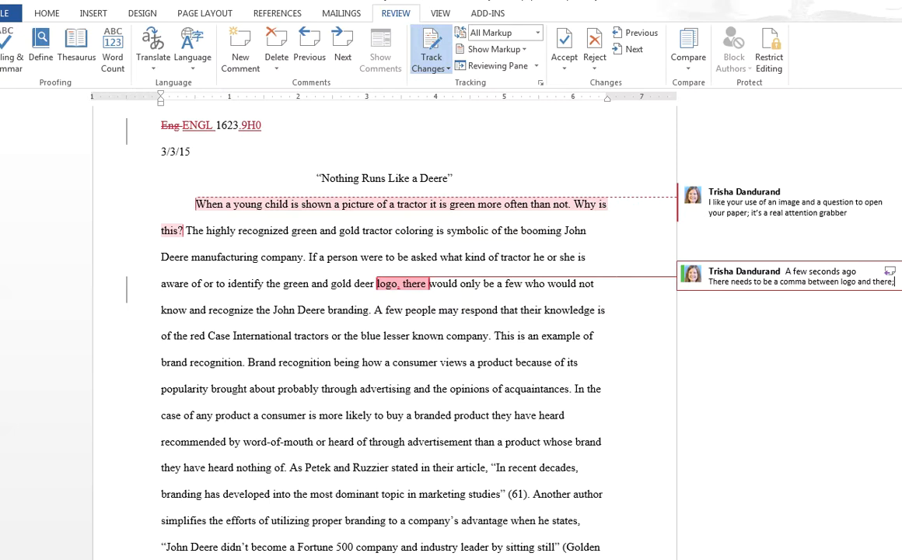
type(" rem")
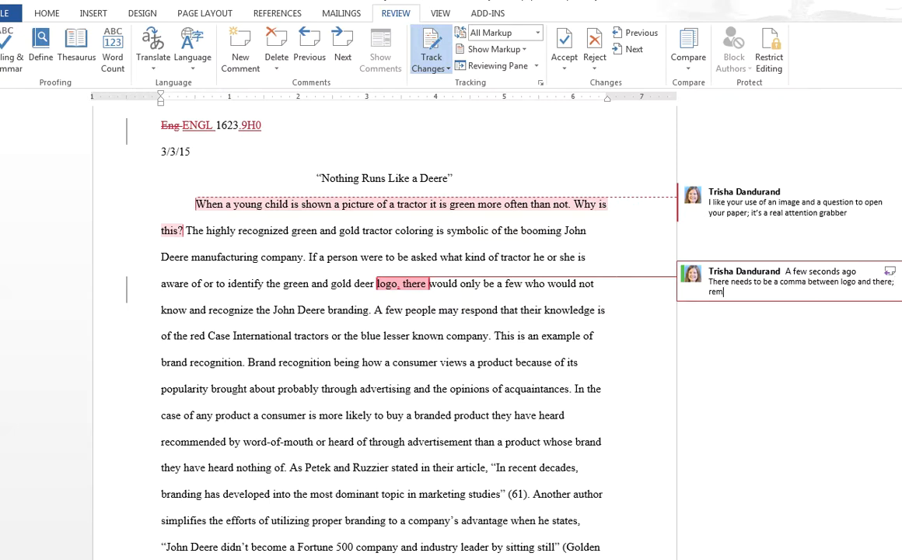
type("ember you need to use co")
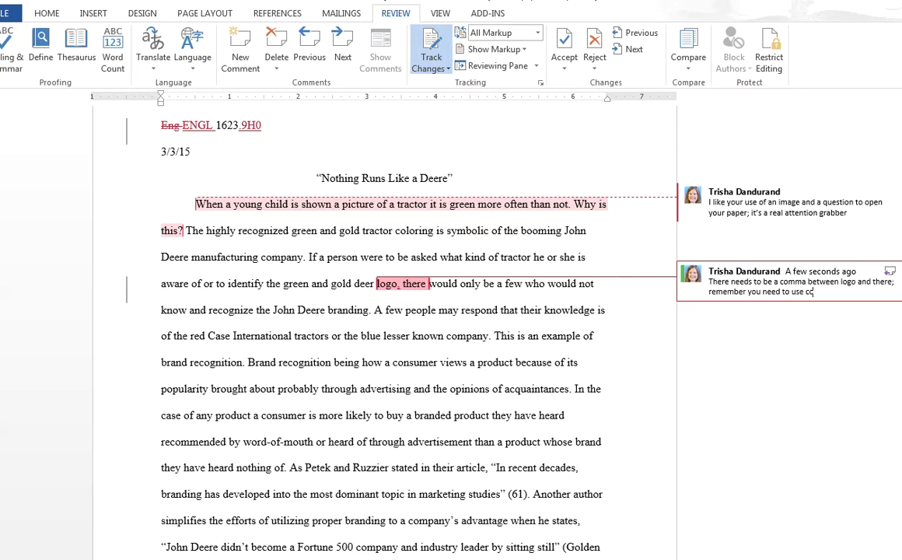
type("mmas with introductory exp")
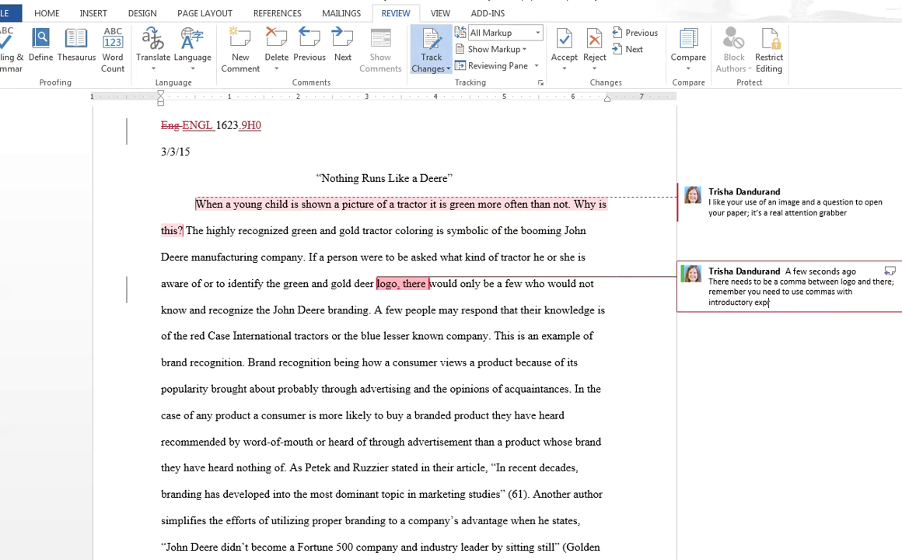
type("ress ions - che")
Continue the comma comment with "remember you need to use commas with introductory expressions – check the rest of the paper".
key("BackSpace")
key("BackSpace")
type("hc")
key("BackSpace")
type("eck the rest of the paper")
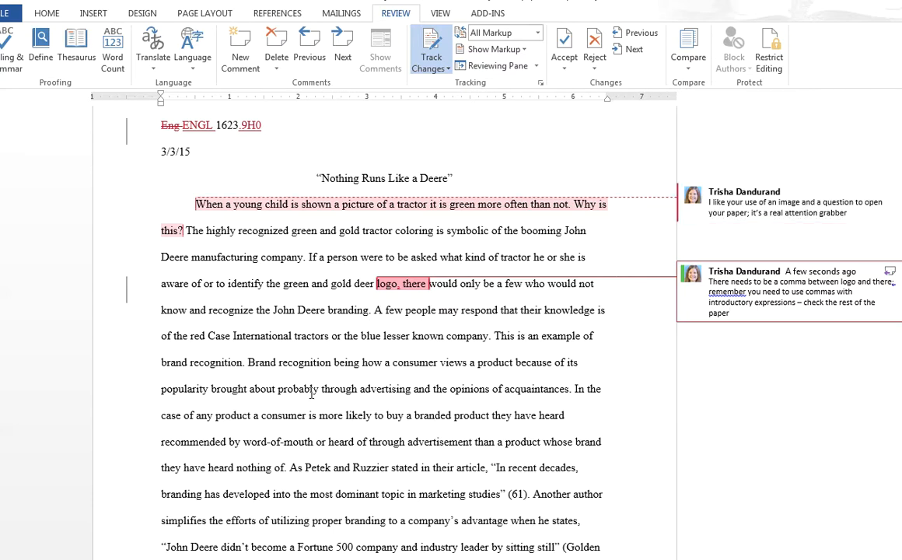
Comment "Remember you don't need to use the authors' names in the parenthetical if you use them in the signal phrase" on the sentence citing page 69.
scroll(311, 394, "down", 5)
scroll(314, 379, "down", 8)
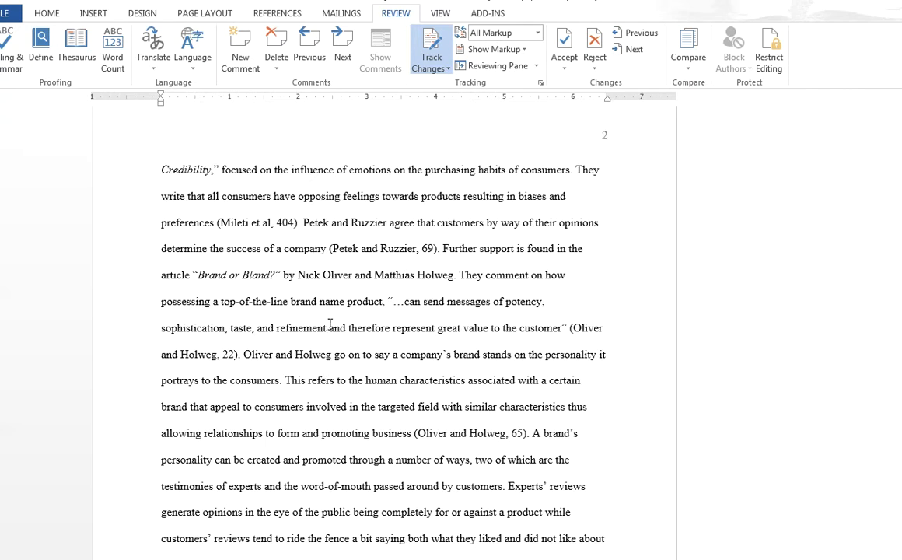
left_click_drag(303, 223, 438, 250)
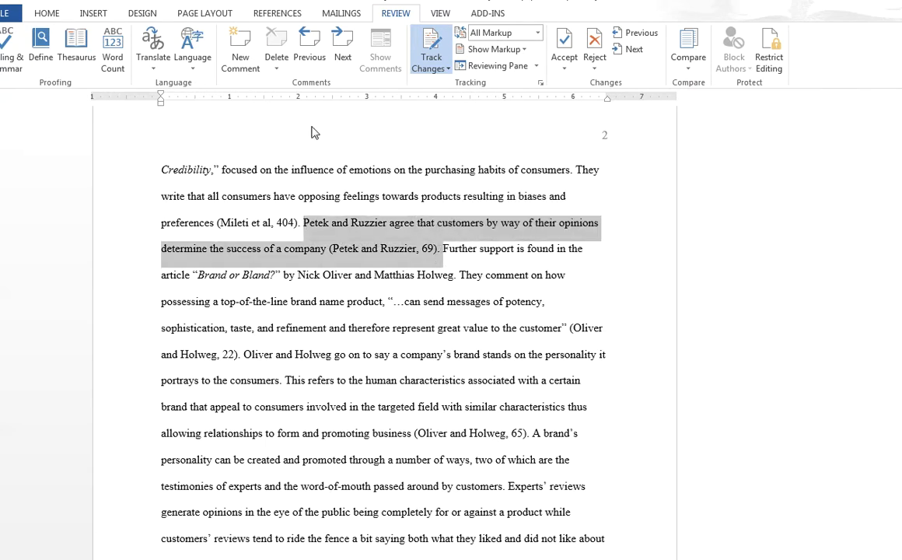
left_click(240, 55)
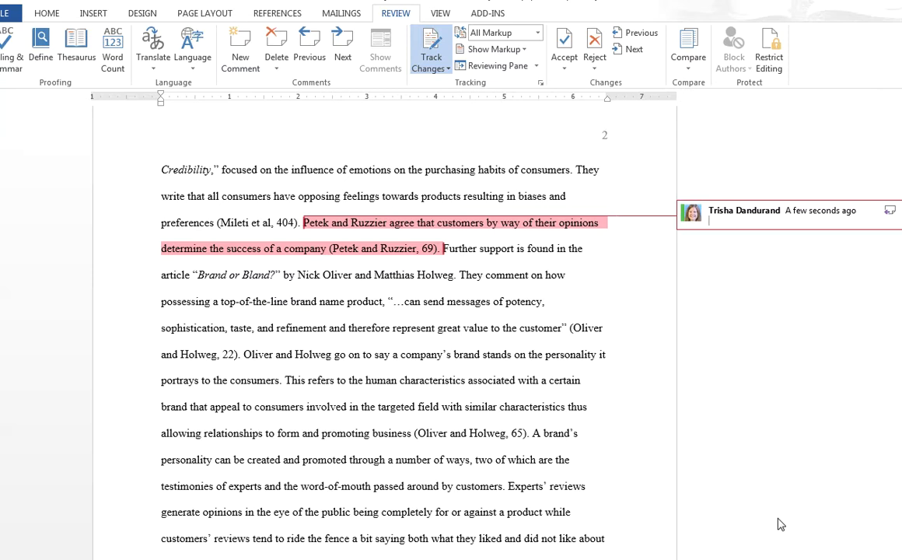
type("remember you don't need to use")
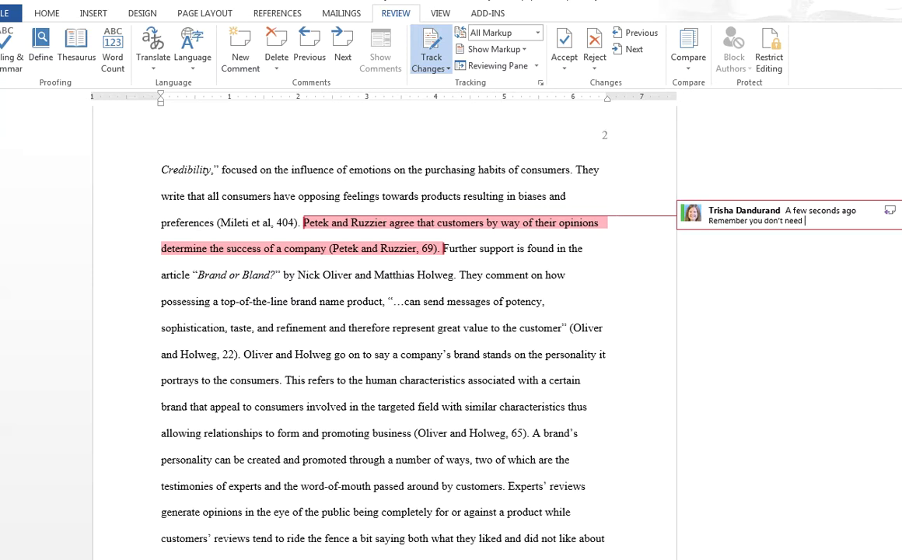
type(" the authors' names in the paren")
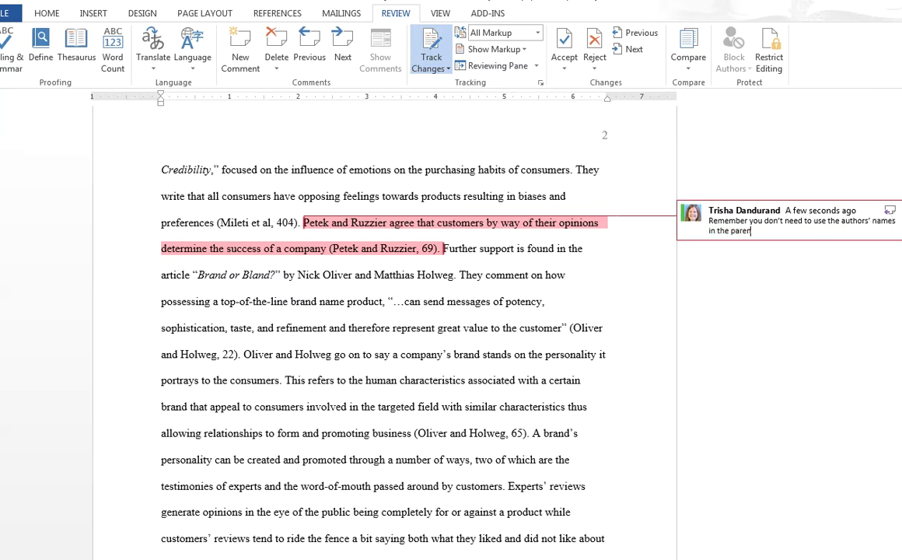
type("thetical if you use them in")
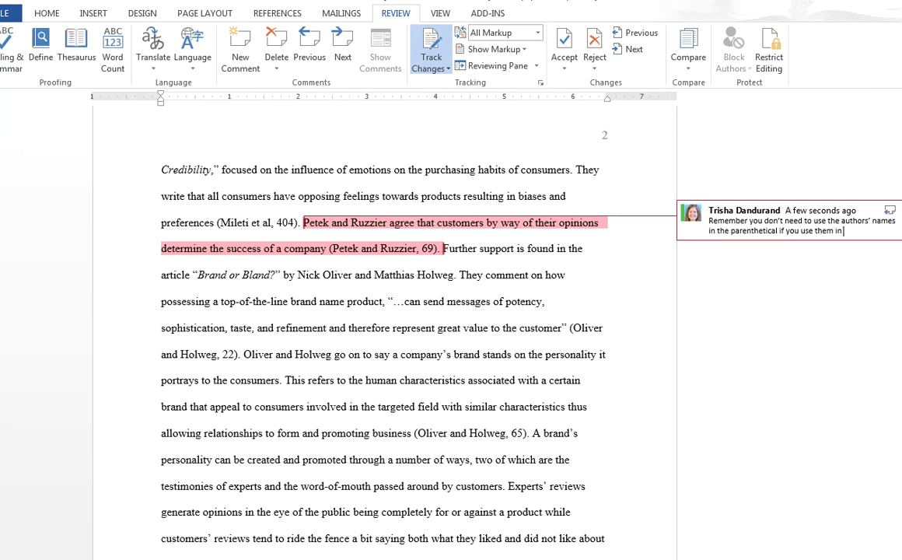
type(" the signal phrase")
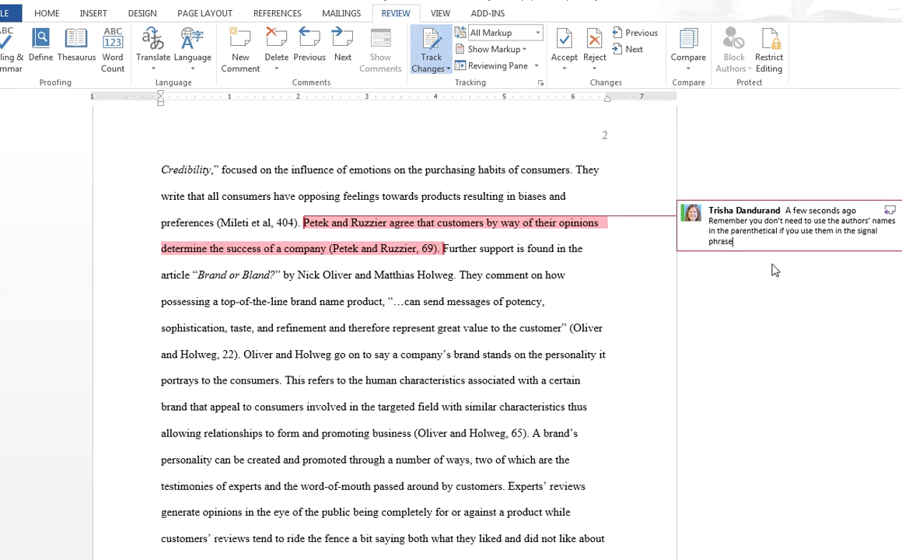
Extend the comment about the authors' names with "; also, remember you don't use commas in MLA parentheticals".
type(".")
type("also, remember ")
type("you don't use ")
type("commas in")
type(" MLA paren")
type("theticals")
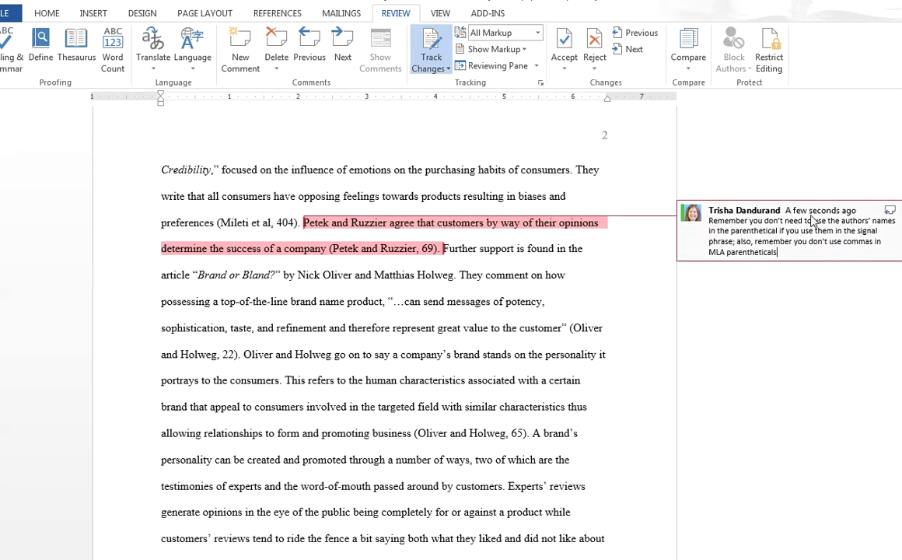
scroll(562, 325, "down", 5)
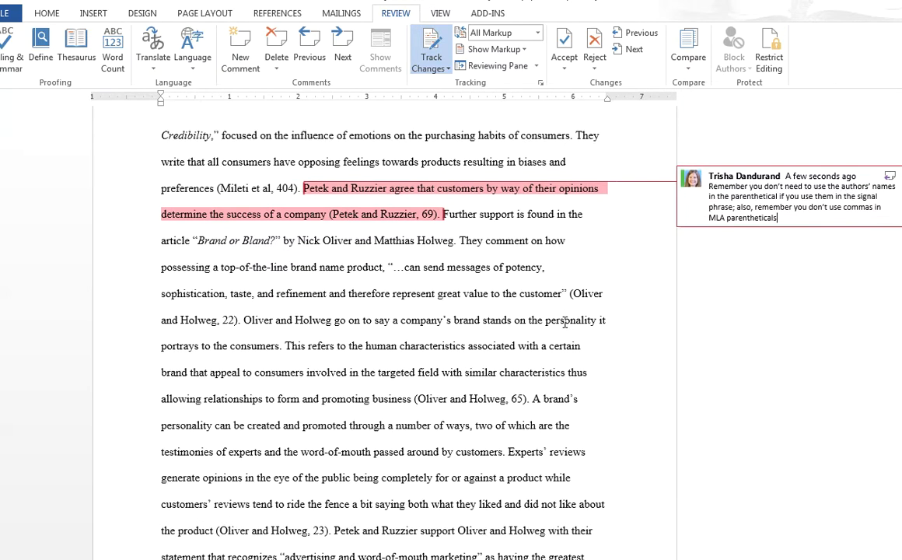
scroll(576, 314, "down", 9)
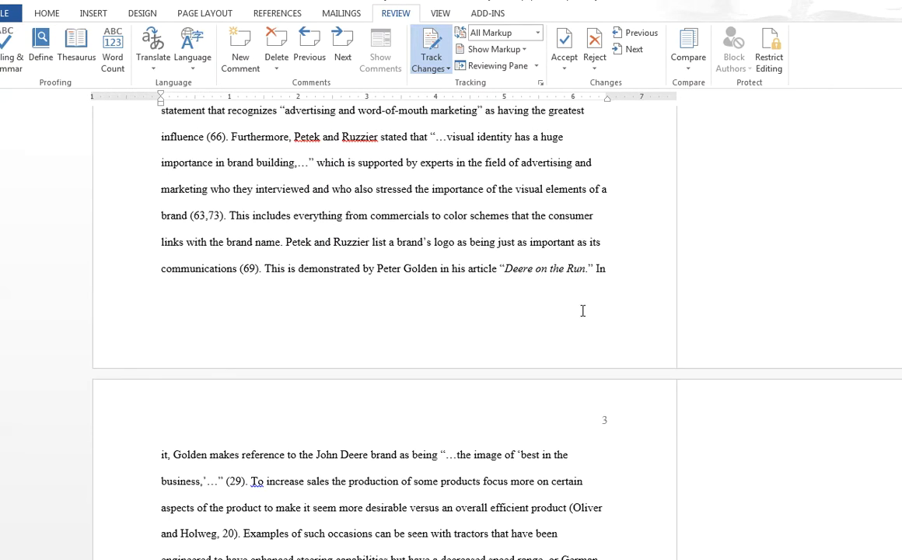
Add a comment reading "This paragraphs covers too much information" on "recognition", the last word of the paragraph before "Another advertising ploy".
scroll(579, 315, "down", 6)
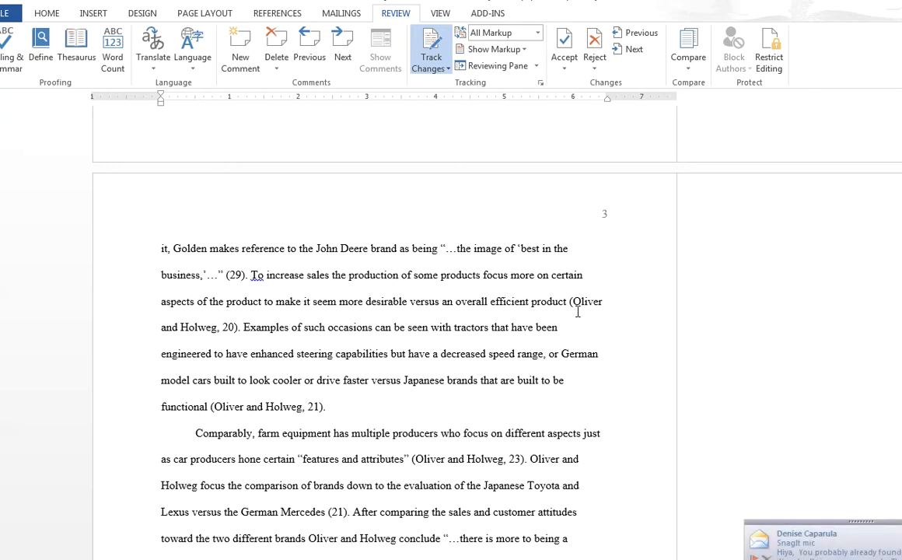
scroll(399, 361, "down", 3)
scroll(398, 361, "down", 20)
scroll(365, 357, "down", 13)
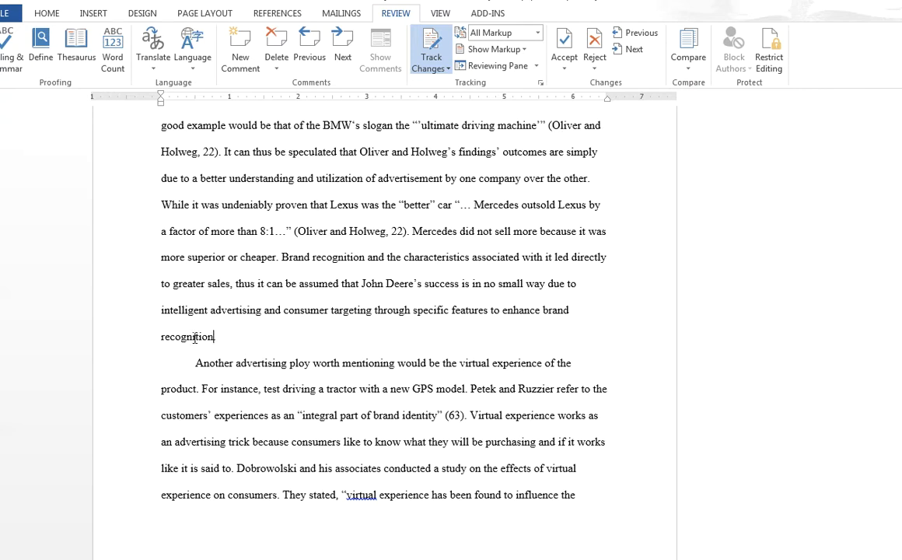
left_click_drag(213, 337, 149, 337)
left_click(248, 50)
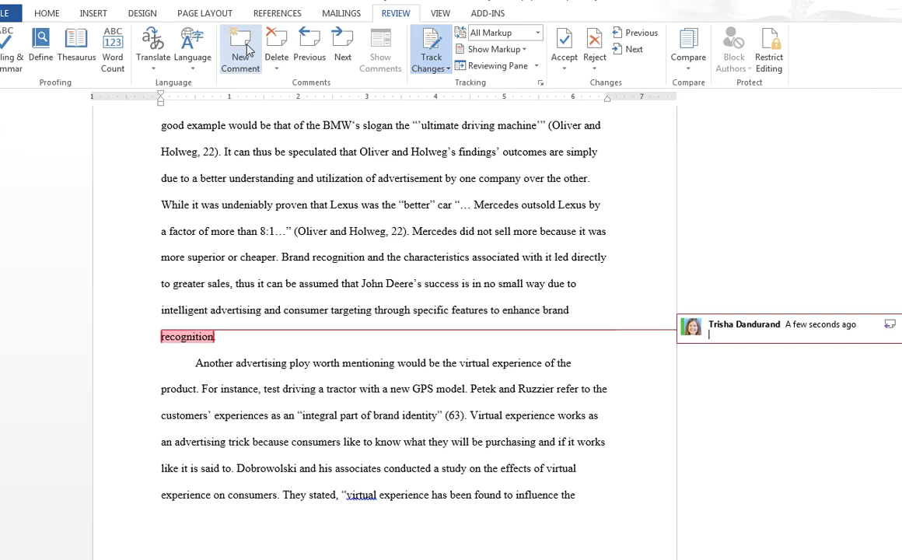
type("This paragraphs covers too much information.")
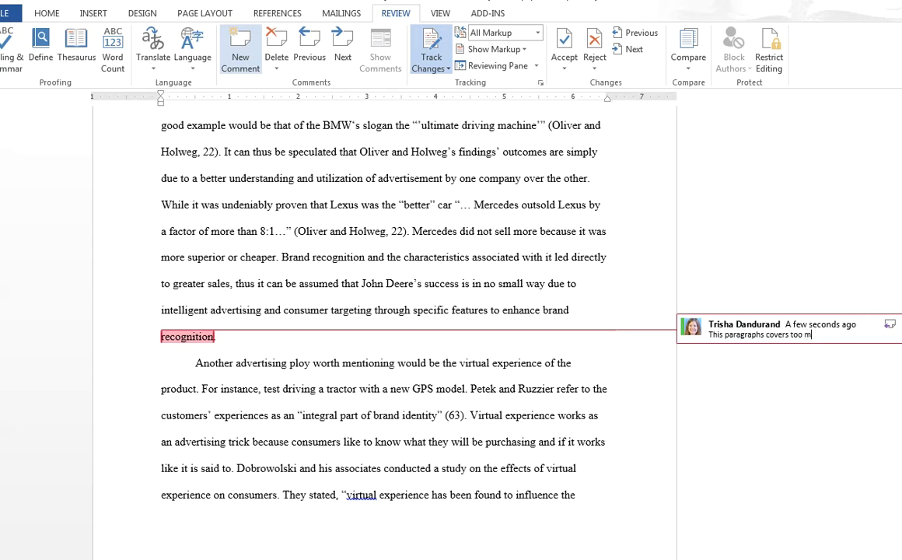
Extend the comment on "recognition" with "; consider separating it out into multiple paragraphs that focus on only one central idea.".
key("BackSpace")
type("; consider separating i")
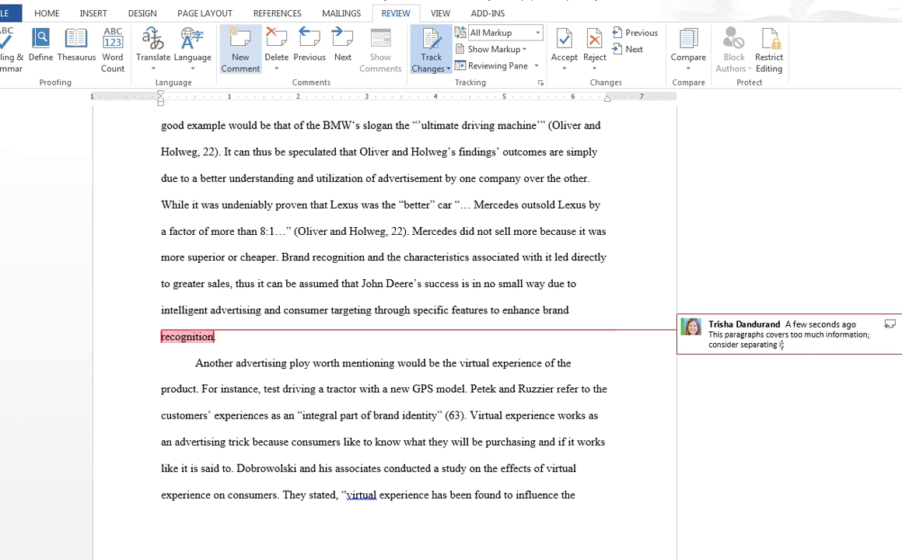
type("t out into multiple paragraphs tha")
type("t focus on only c")
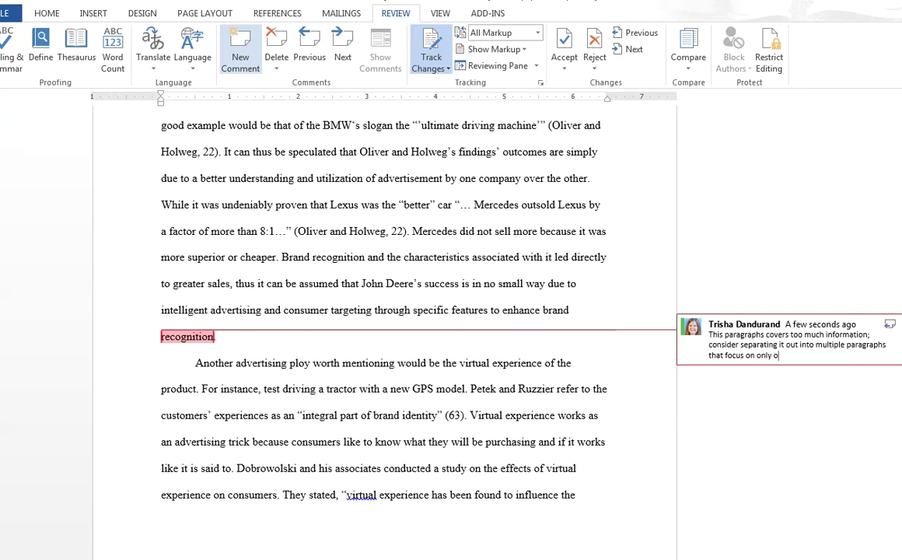
type("ne central idea.")
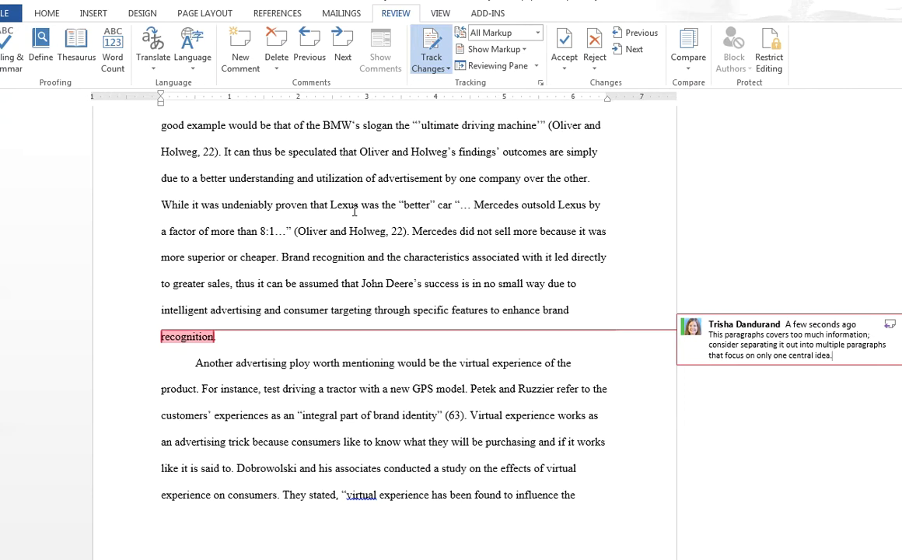
Insert the closing note "You can type your overall assessment right here." below the last works cited entry at the end of the essay.
scroll(356, 276, "down", 2)
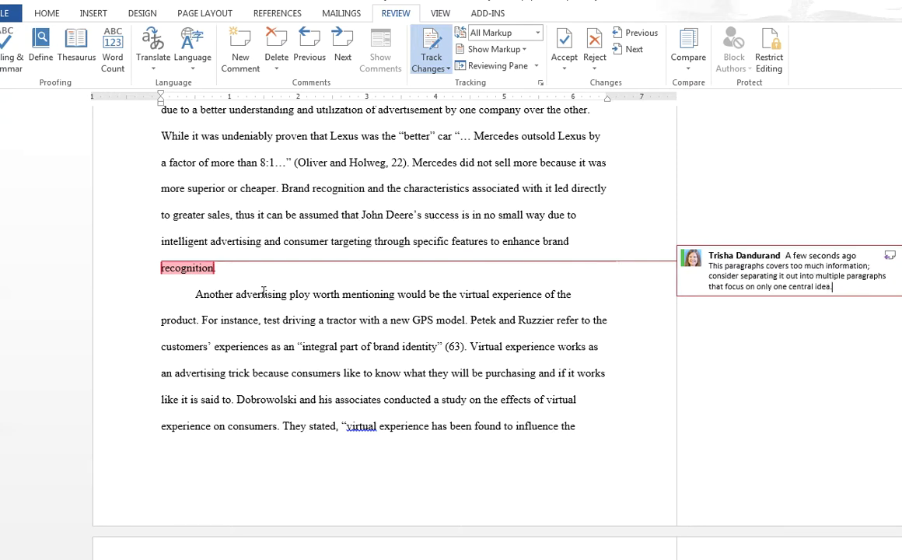
scroll(265, 294, "down", 4)
scroll(264, 294, "down", 2)
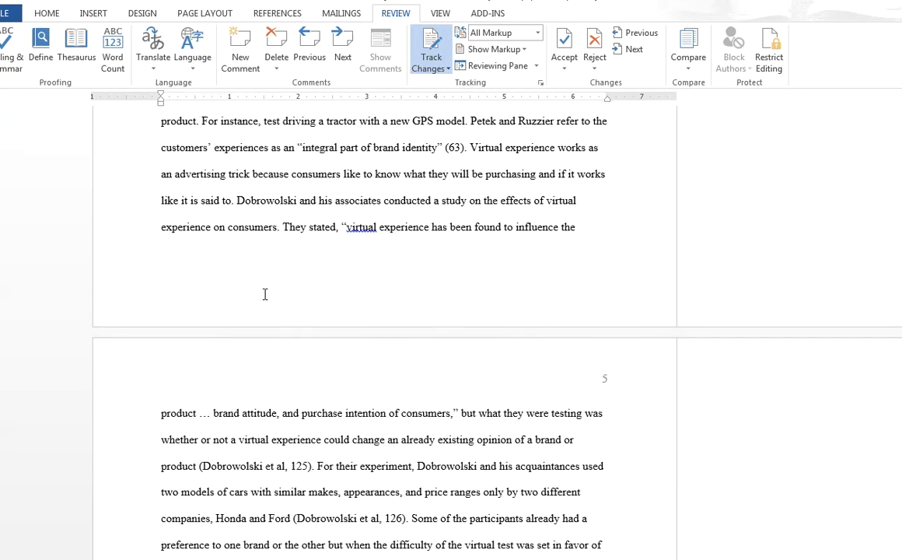
scroll(270, 288, "down", 5)
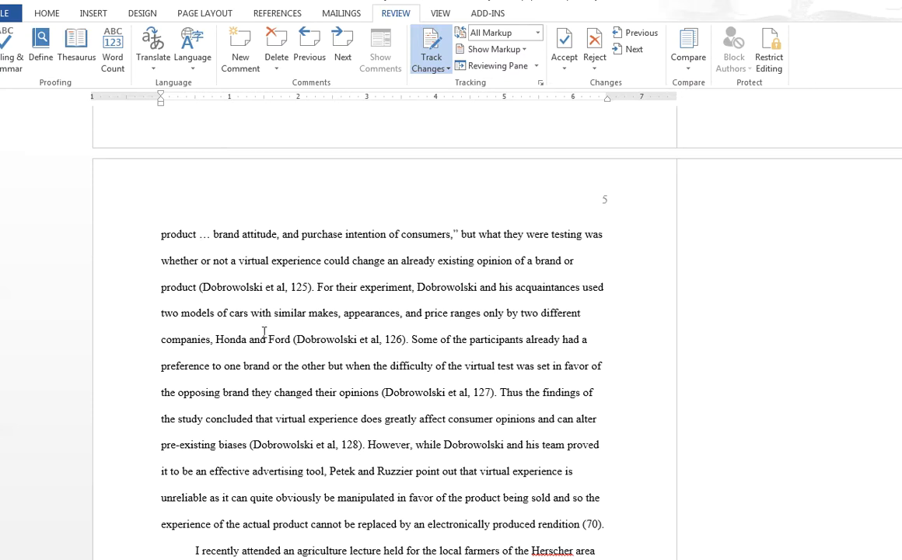
scroll(295, 307, "down", 19)
scroll(303, 310, "down", 15)
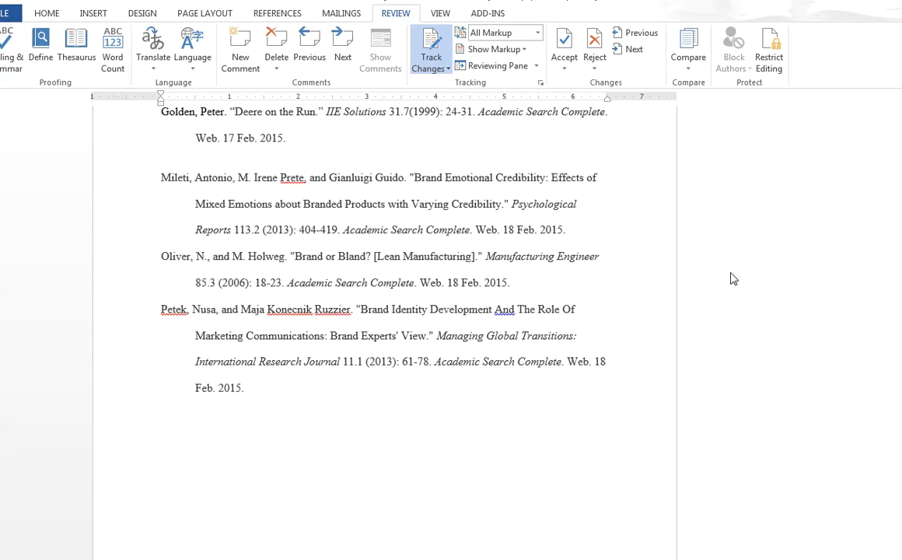
scroll(596, 332, "down", 3)
left_click(208, 389)
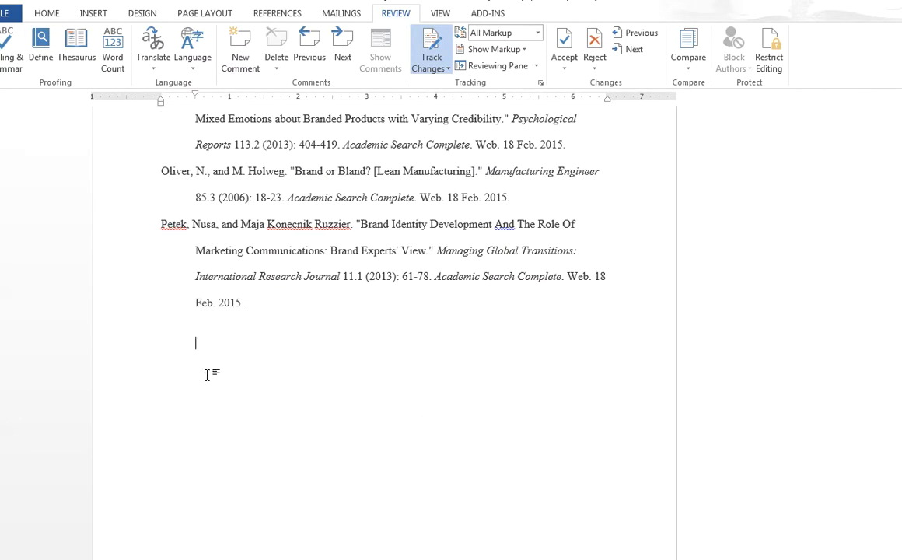
type("You can type your ove")
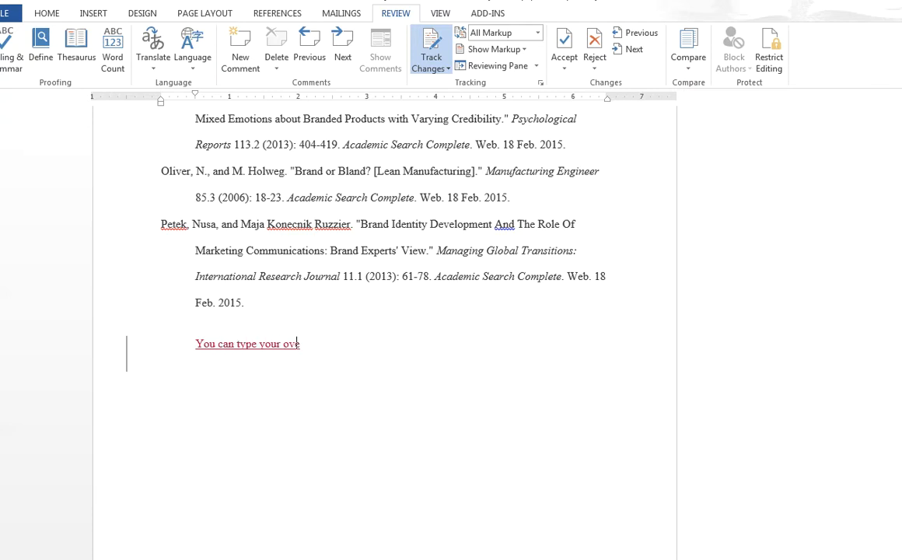
type("rall assessment ")
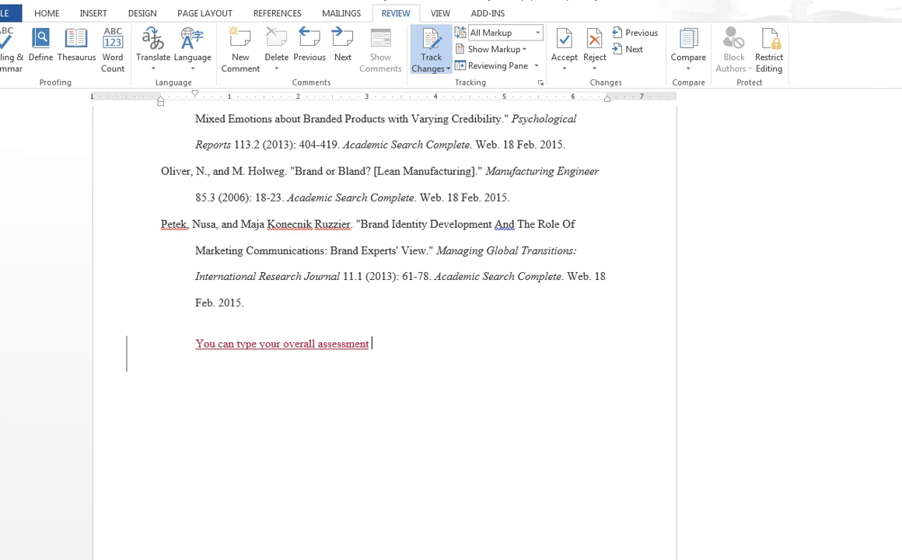
type("right here.")
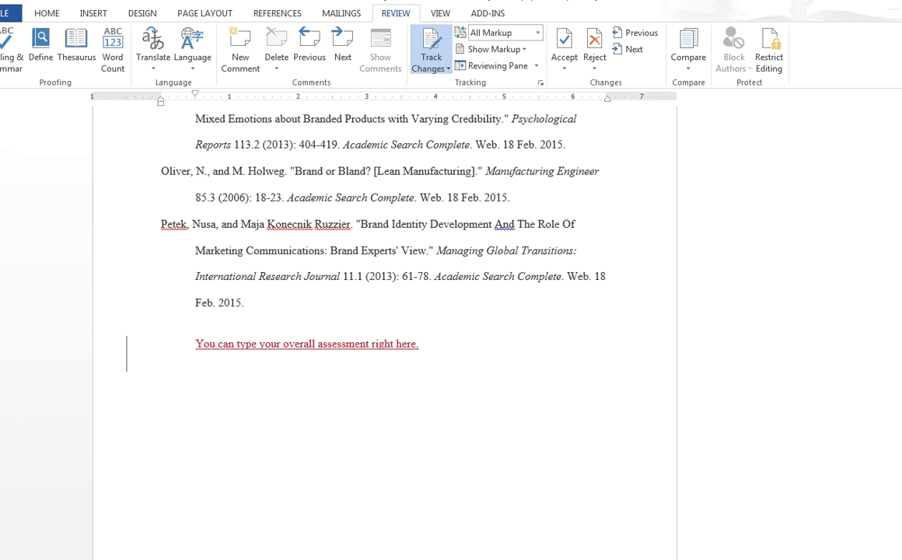